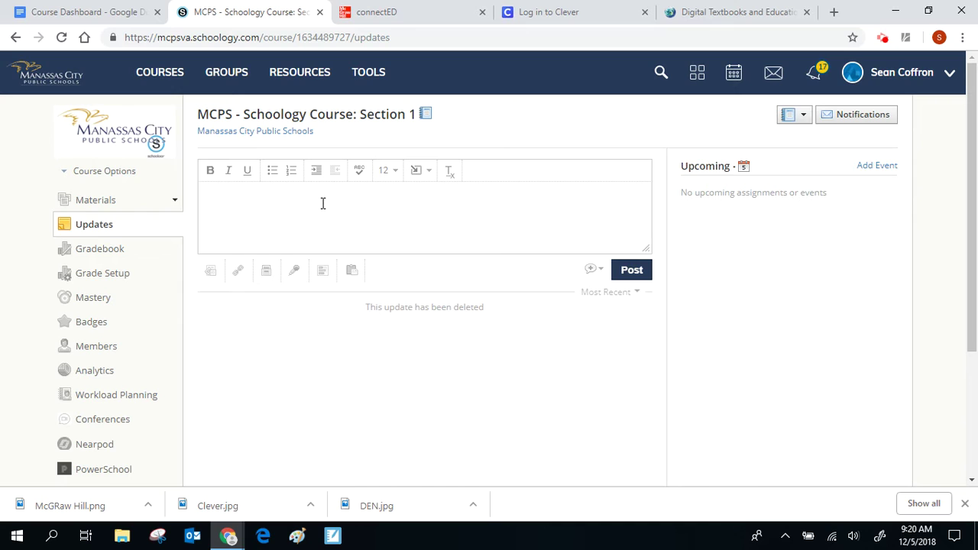
Step: Switch from Schoology to the blank Course Dashboard document in Google Docs
{"action": "left_click", "coordinate": [113, 6]}
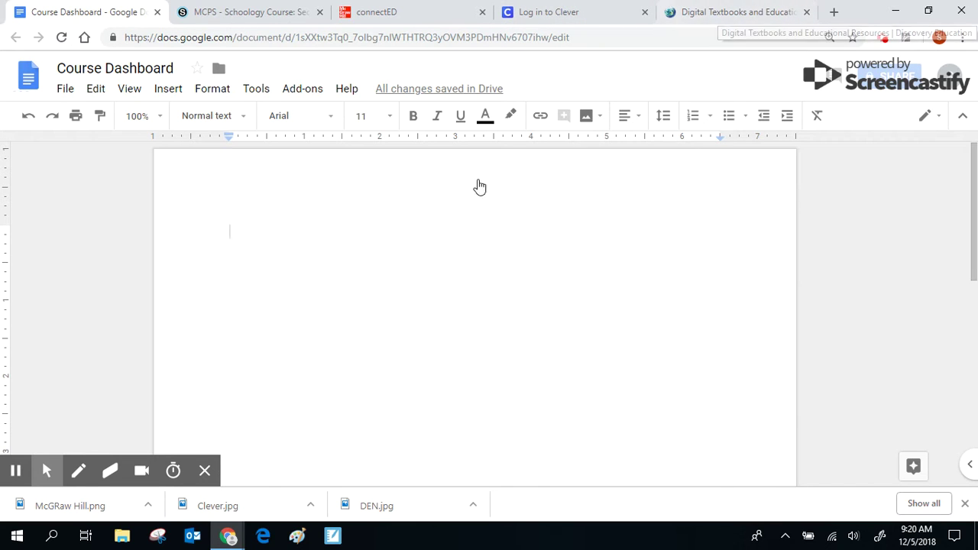
Step: Insert a 3 x 2 table into the Course Dashboard document
{"action": "left_click", "coordinate": [173, 90]}
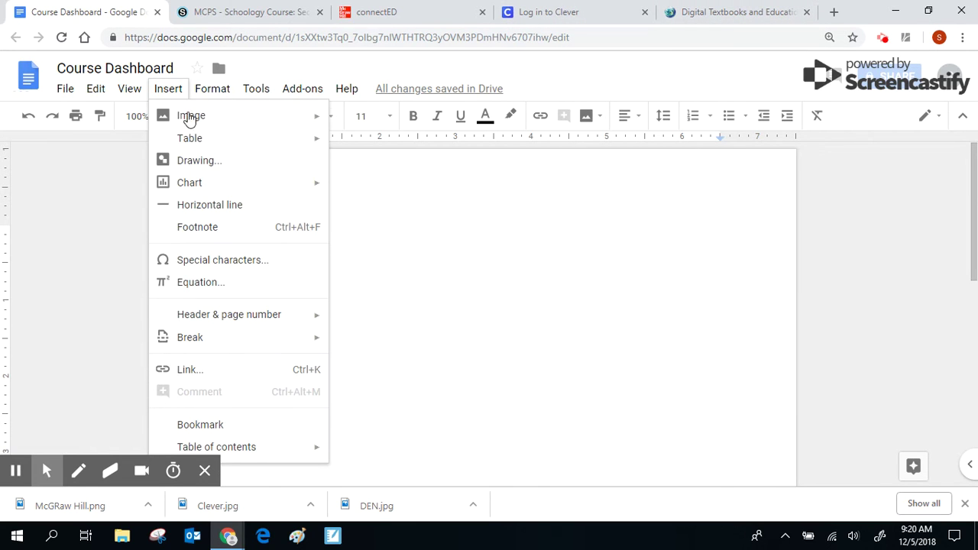
{"action": "mouse_move", "coordinate": [197, 144]}
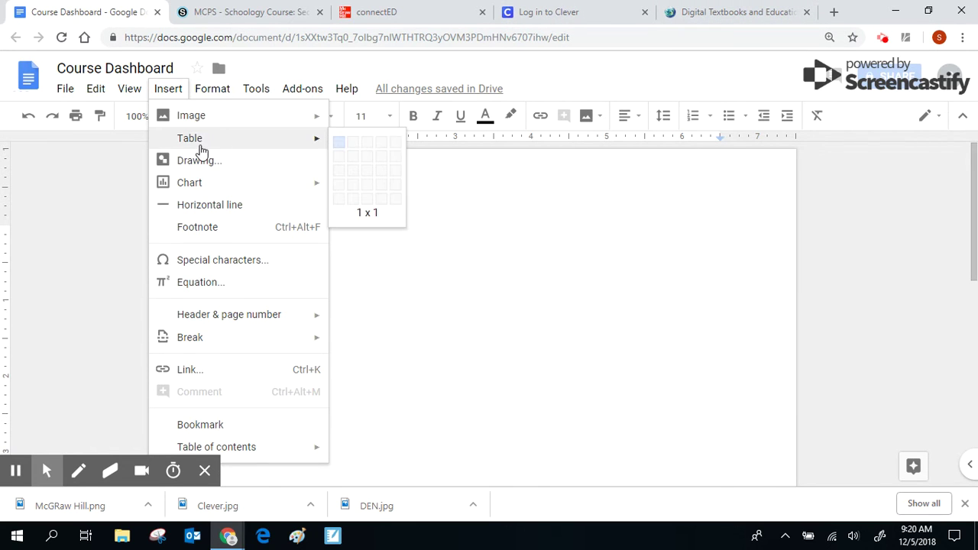
{"action": "left_click", "coordinate": [369, 158]}
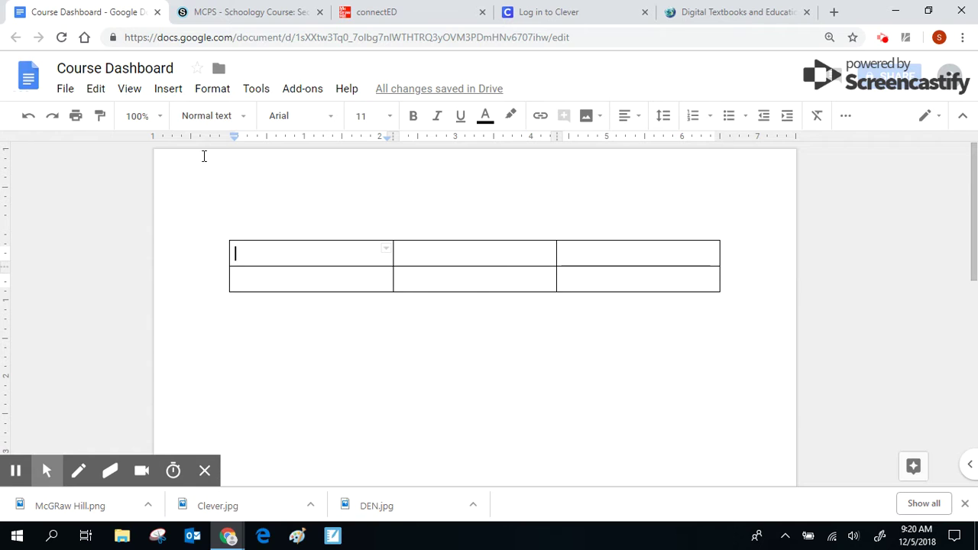
Step: Upload the Clever logo into the table's first cell
{"action": "left_click", "coordinate": [176, 91]}
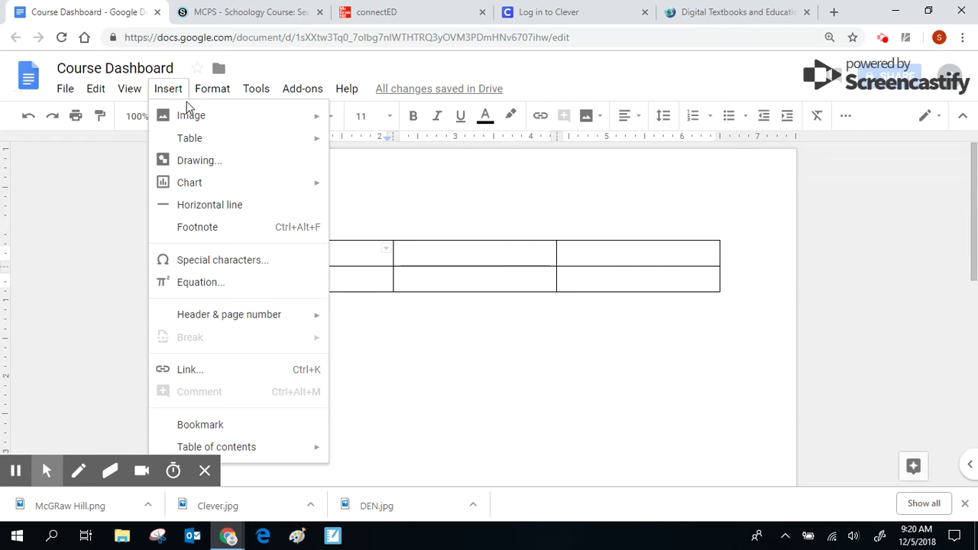
{"action": "mouse_move", "coordinate": [191, 115]}
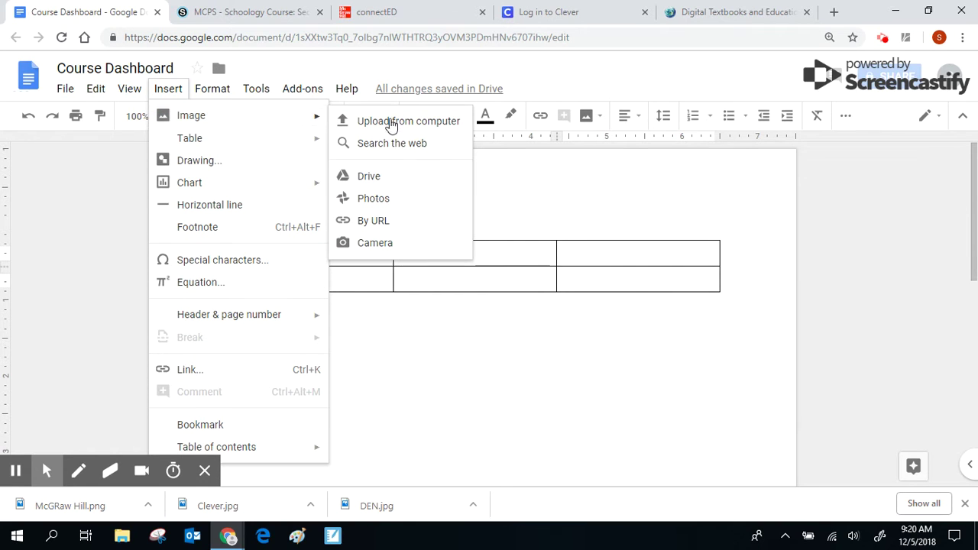
{"action": "left_click", "coordinate": [430, 126]}
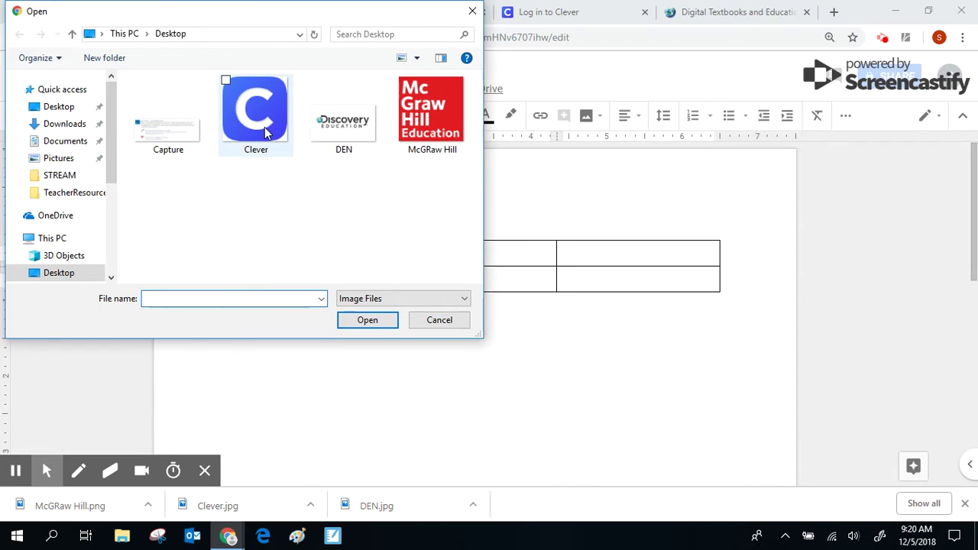
{"action": "double_click", "coordinate": [266, 133]}
Step: Upload the Discovery Education (DEN) logo into the second top cell
{"action": "left_click", "coordinate": [422, 278]}
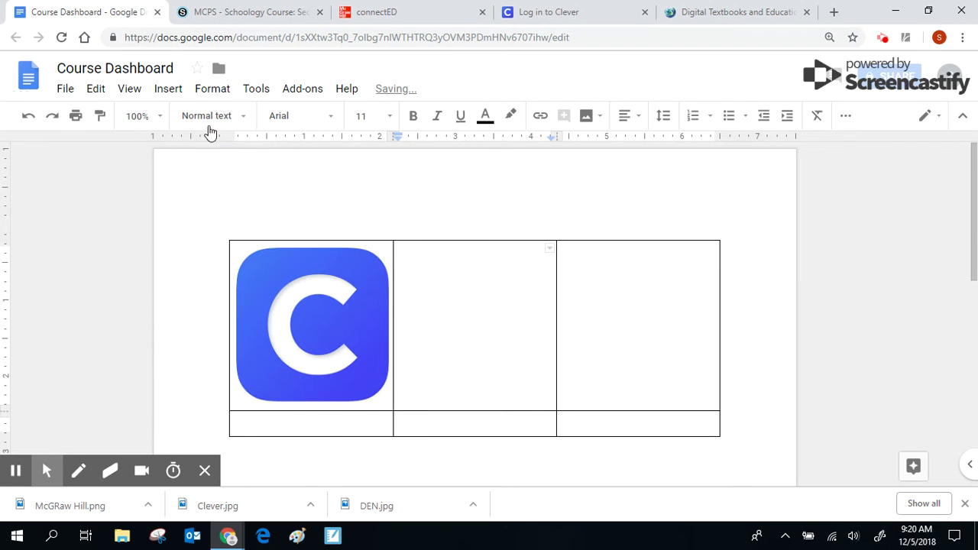
{"action": "left_click", "coordinate": [177, 95]}
{"action": "mouse_move", "coordinate": [188, 115]}
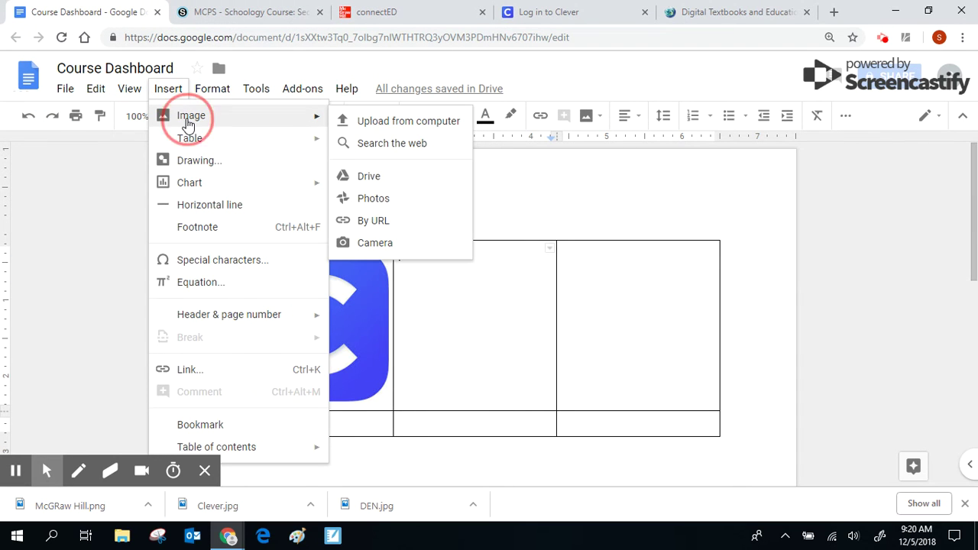
{"action": "left_click", "coordinate": [426, 127]}
{"action": "left_click", "coordinate": [343, 114]}
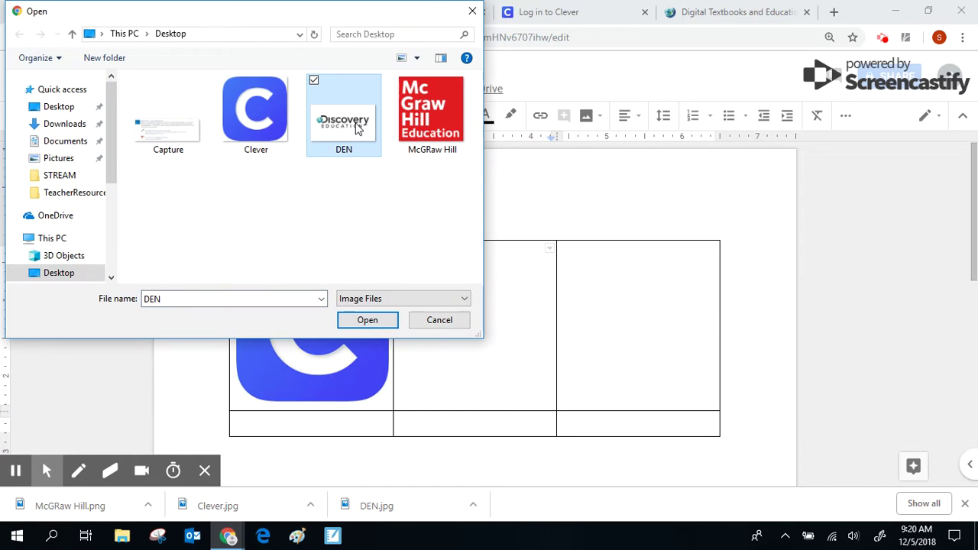
{"action": "left_click", "coordinate": [350, 321]}
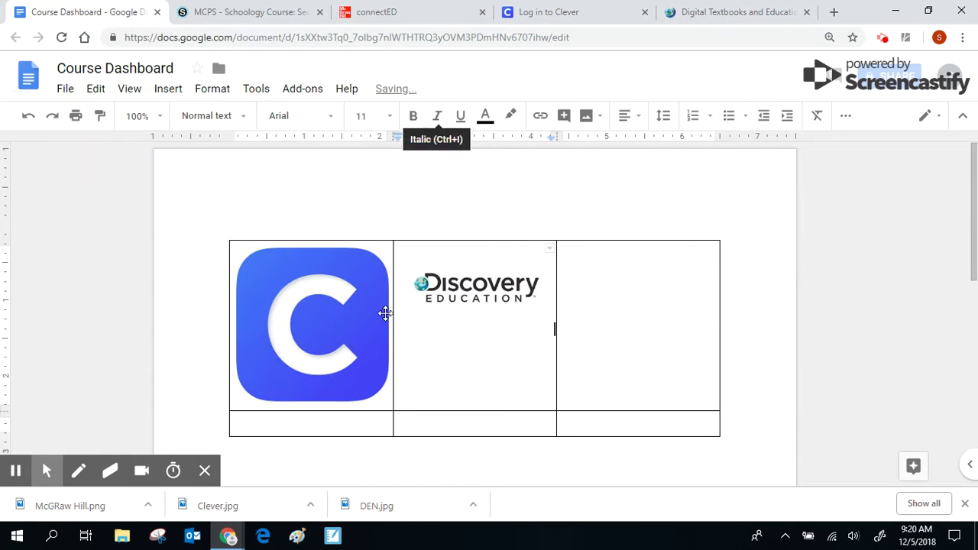
Step: Upload the McGraw Hill logo into the third top cell
{"action": "left_click", "coordinate": [618, 301]}
{"action": "left_click", "coordinate": [176, 90]}
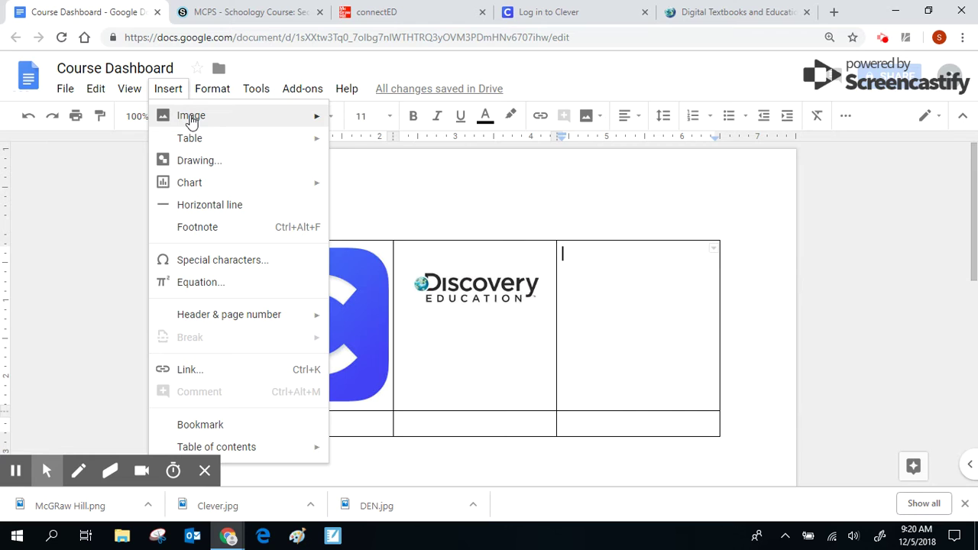
{"action": "mouse_move", "coordinate": [192, 122]}
{"action": "left_click", "coordinate": [366, 121]}
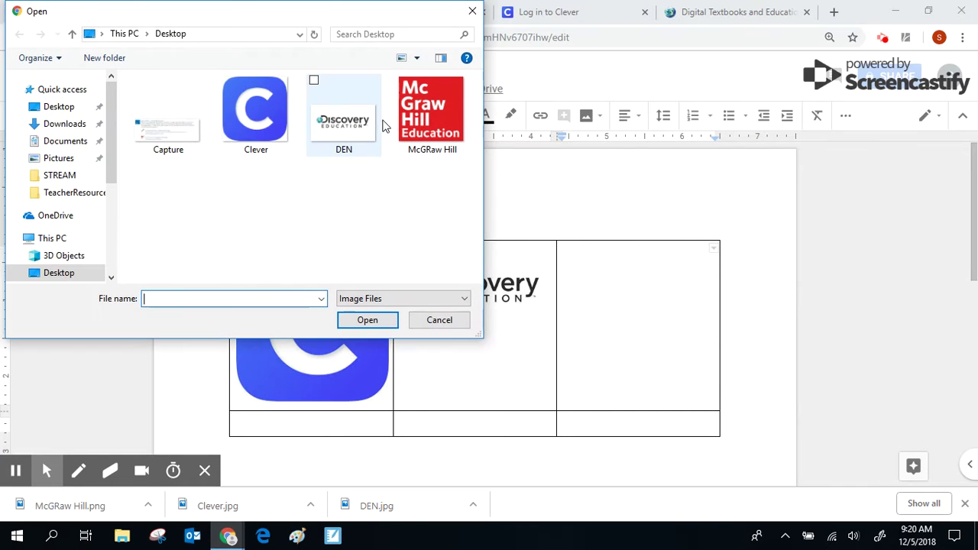
{"action": "left_click", "coordinate": [434, 120]}
{"action": "left_click", "coordinate": [366, 319]}
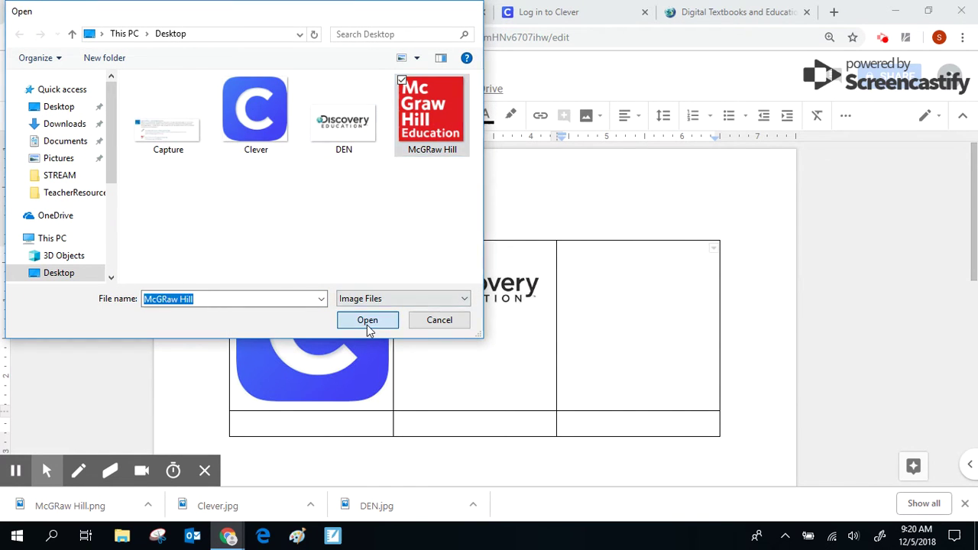
Step: Shrink the Clever logo and reduce the McGraw Hill logo to about half size
{"action": "left_click", "coordinate": [362, 321]}
{"action": "left_click_drag", "start_coordinate": [388, 401], "coordinate": [312, 325]}
{"action": "left_click", "coordinate": [547, 318]}
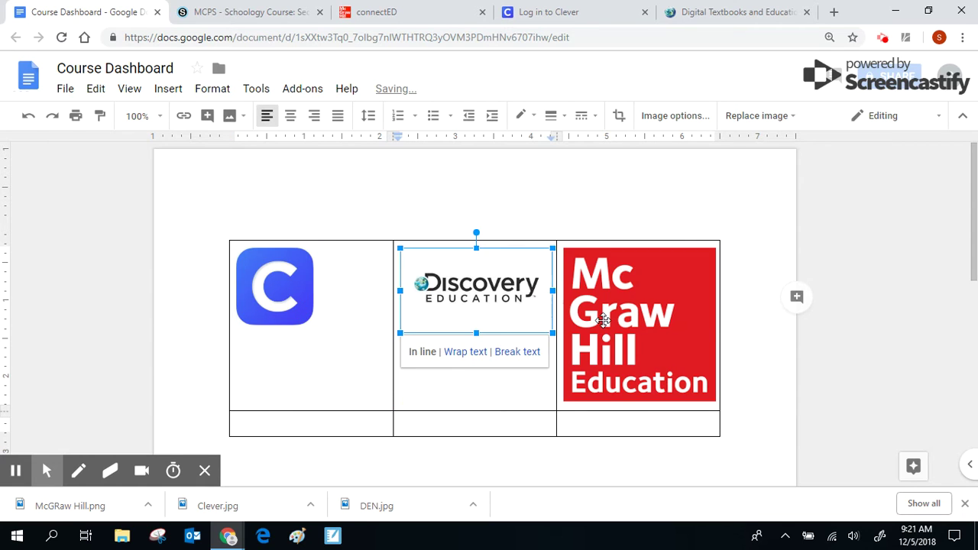
{"action": "left_click", "coordinate": [604, 320]}
{"action": "left_click_drag", "start_coordinate": [716, 401], "coordinate": [637, 321]}
{"action": "left_click", "coordinate": [677, 288]}
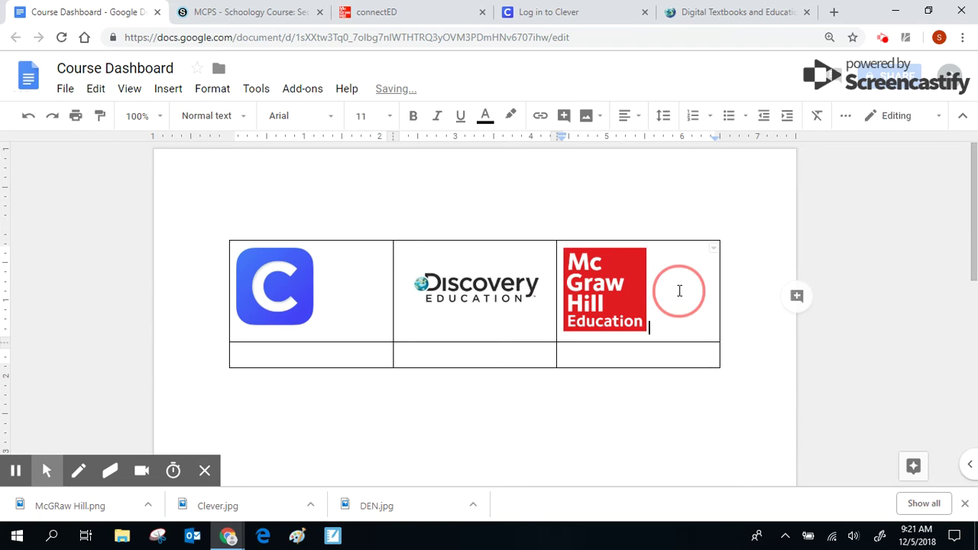
{"action": "left_click", "coordinate": [567, 290]}
{"action": "left_click", "coordinate": [657, 288]}
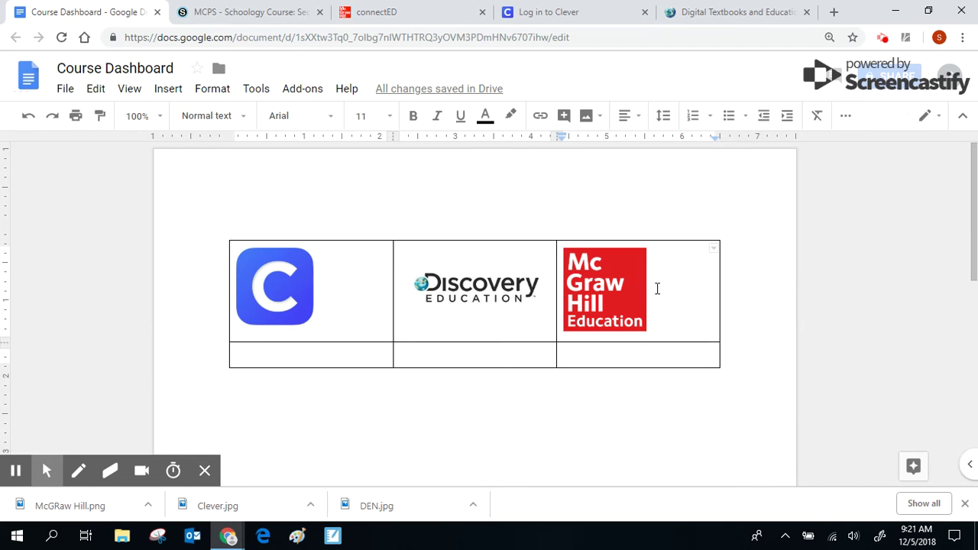
Step: Select everything and center-align the logos in their cells
{"action": "key", "text": "ctrl+a"}
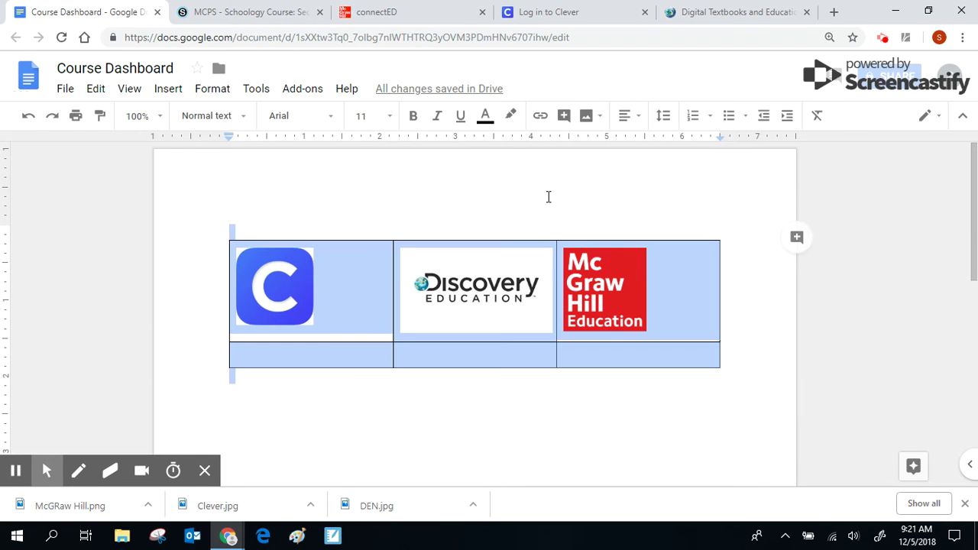
{"action": "left_click", "coordinate": [638, 121]}
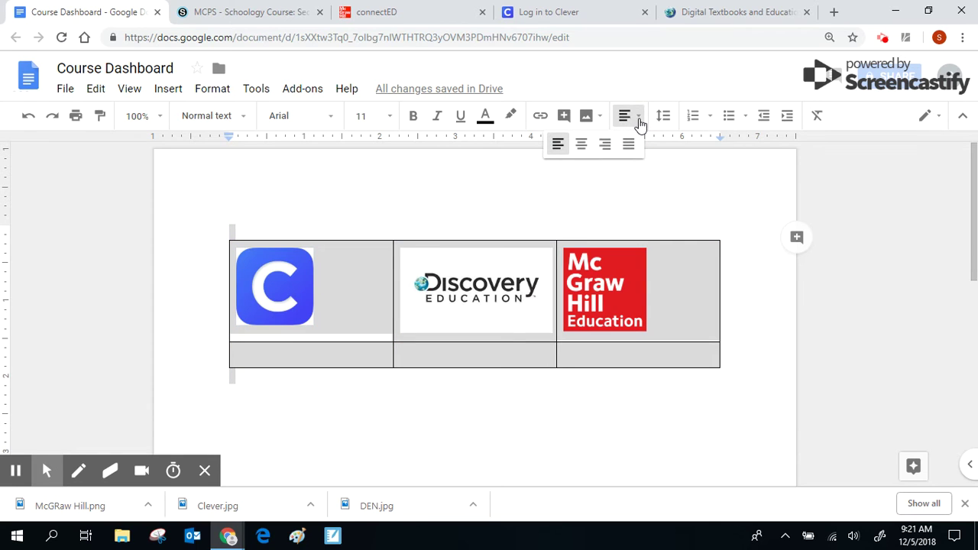
{"action": "left_click", "coordinate": [582, 144]}
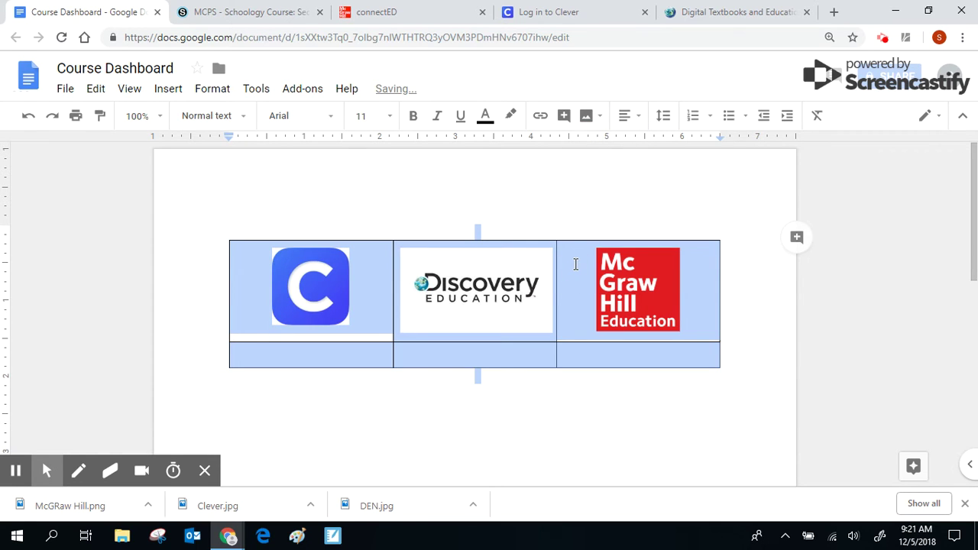
{"action": "left_click", "coordinate": [368, 358]}
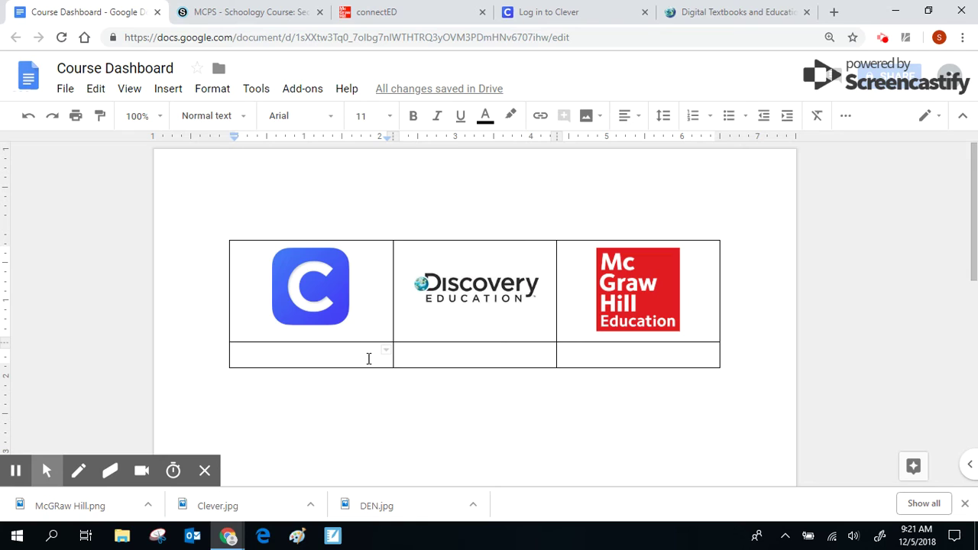
Step: Enter 'Intervention Resources', 'Discovery Education' and 'Course Textbook' in the three bottom cells
{"action": "type", "text": "Interv"}
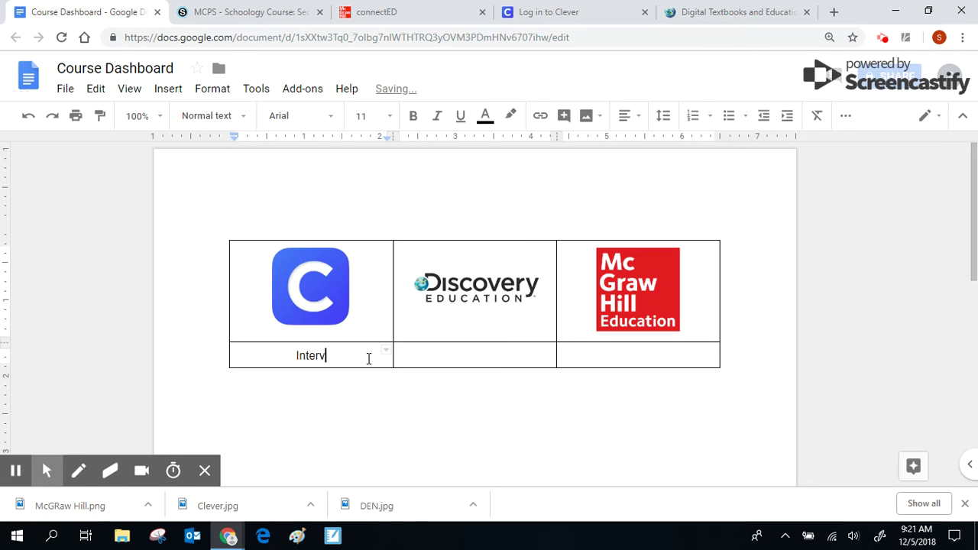
{"action": "type", "text": "ention Resources"}
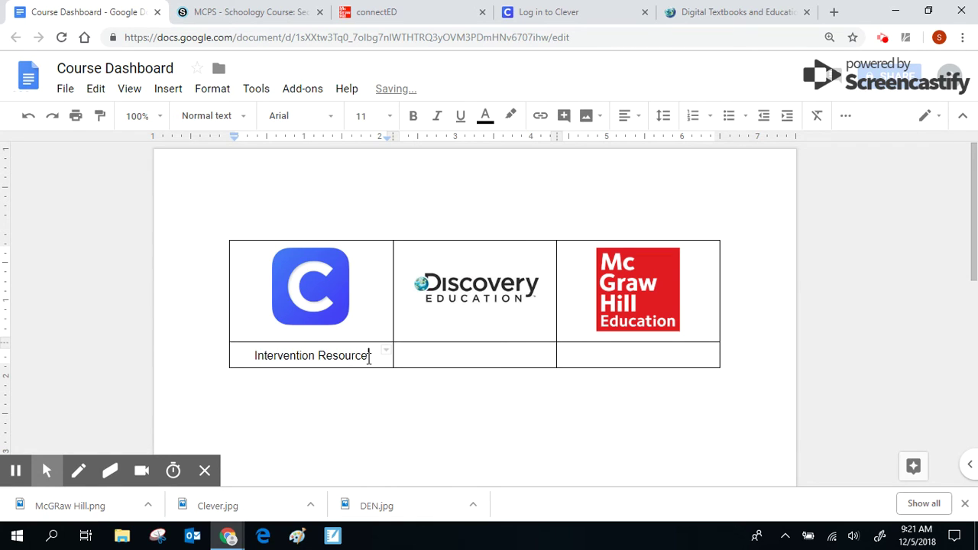
{"action": "key", "text": "Tab"}
{"action": "type", "text": "Discove"}
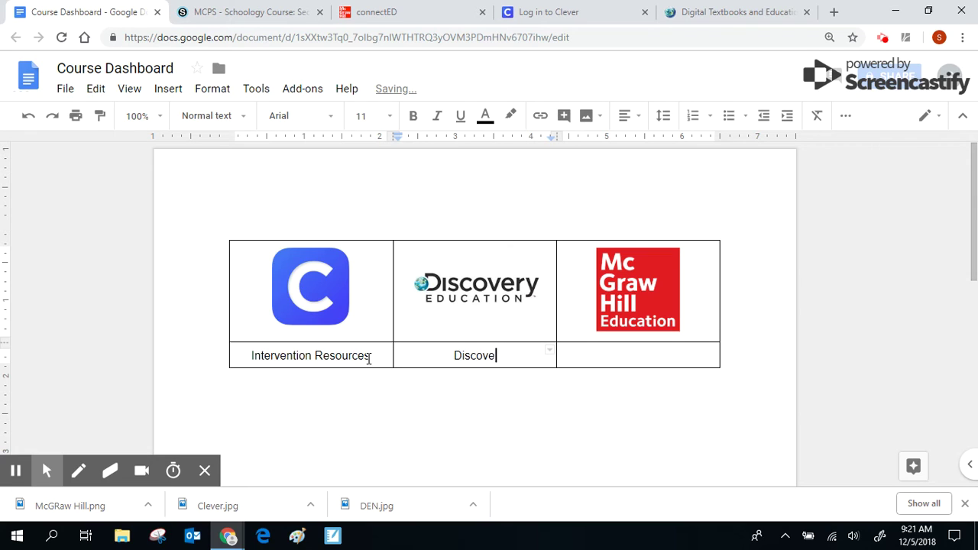
{"action": "type", "text": "ry Education"}
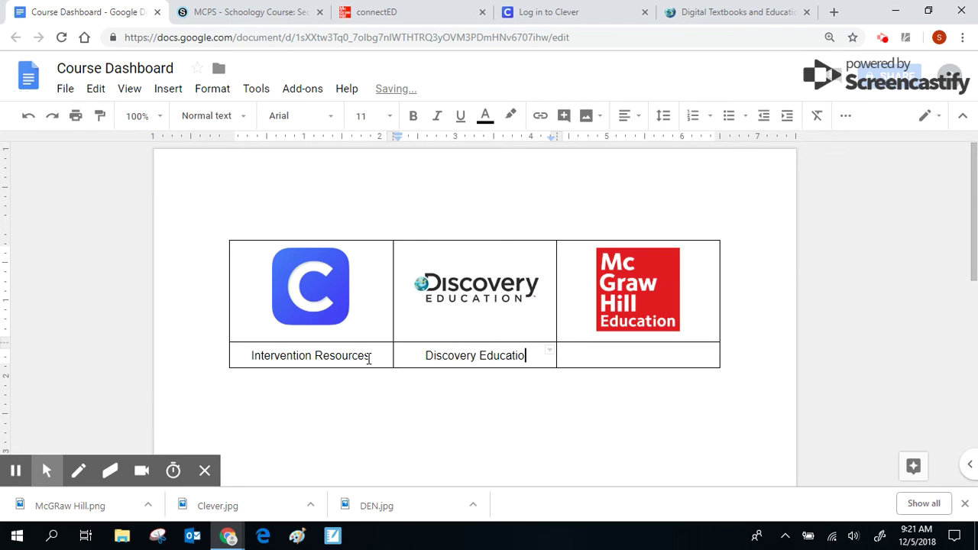
{"action": "key", "text": "Tab"}
{"action": "type", "text": "Te"}
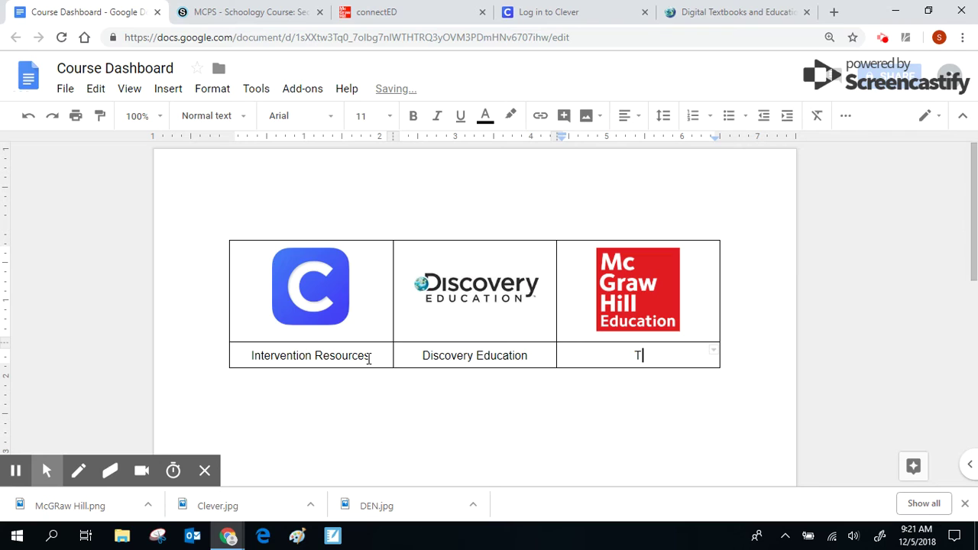
{"action": "key", "text": "BackSpace"}
{"action": "key", "text": "BackSpace"}
{"action": "type", "text": "Couts"}
{"action": "key", "text": "BackSpace"}
{"action": "key", "text": "BackSpace"}
{"action": "type", "text": "rse Textbook"}
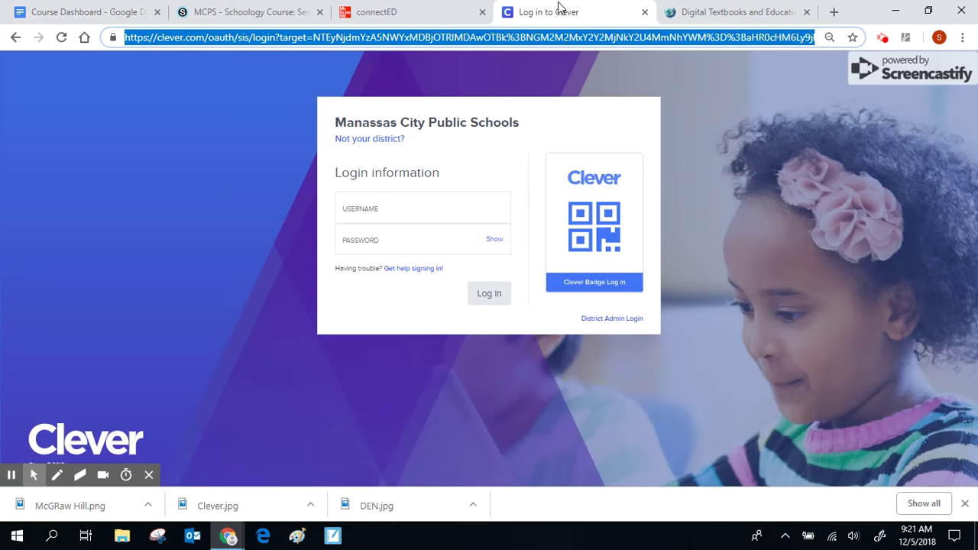
Step: Link the Clever logo to the copied Clever login page address
{"action": "left_click", "coordinate": [544, 12]}
{"action": "left_click", "coordinate": [256, 12]}
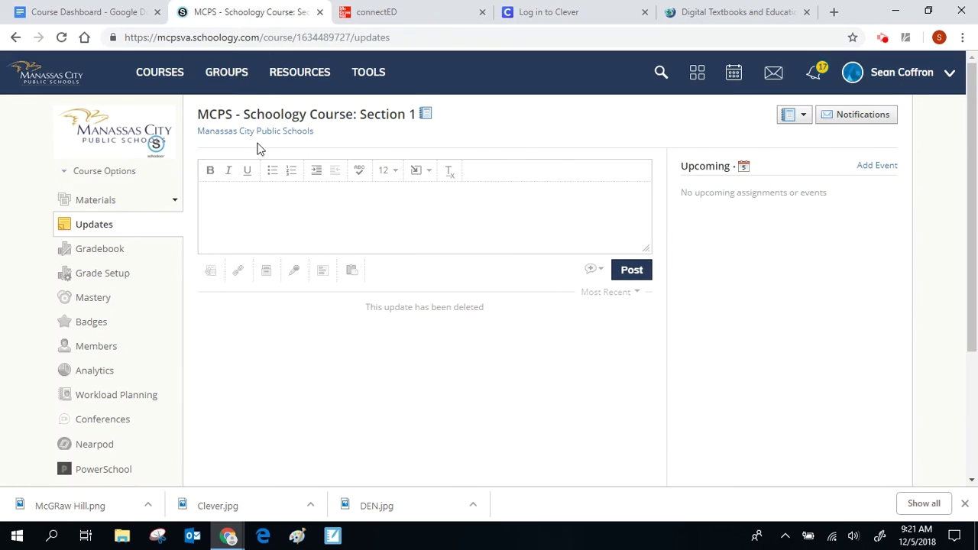
{"action": "left_click", "coordinate": [98, 10]}
{"action": "left_click", "coordinate": [302, 282]}
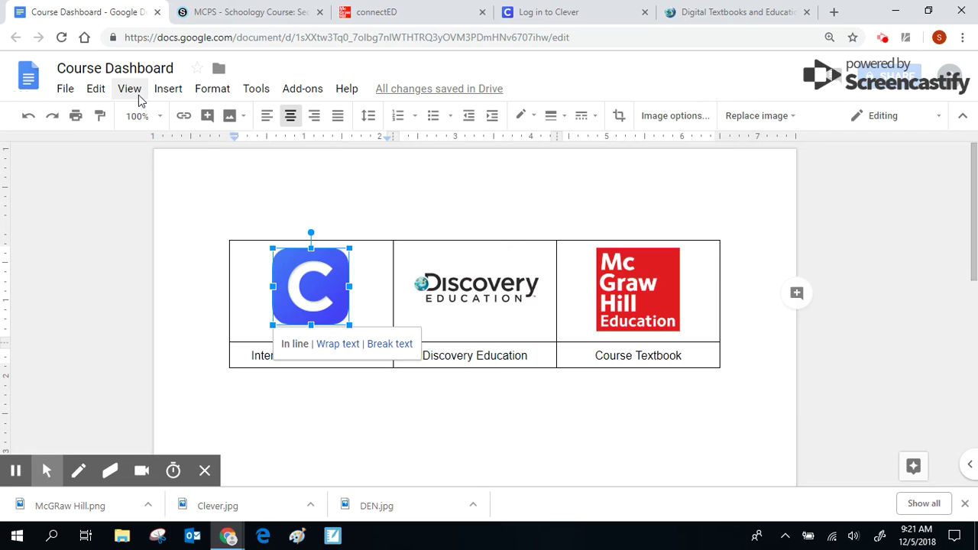
{"action": "left_click", "coordinate": [167, 90]}
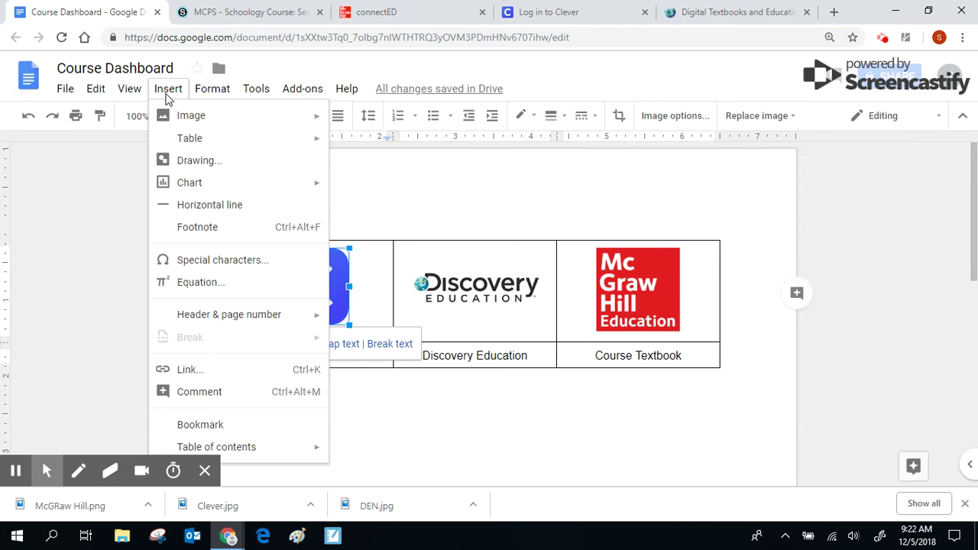
{"action": "left_click", "coordinate": [225, 373]}
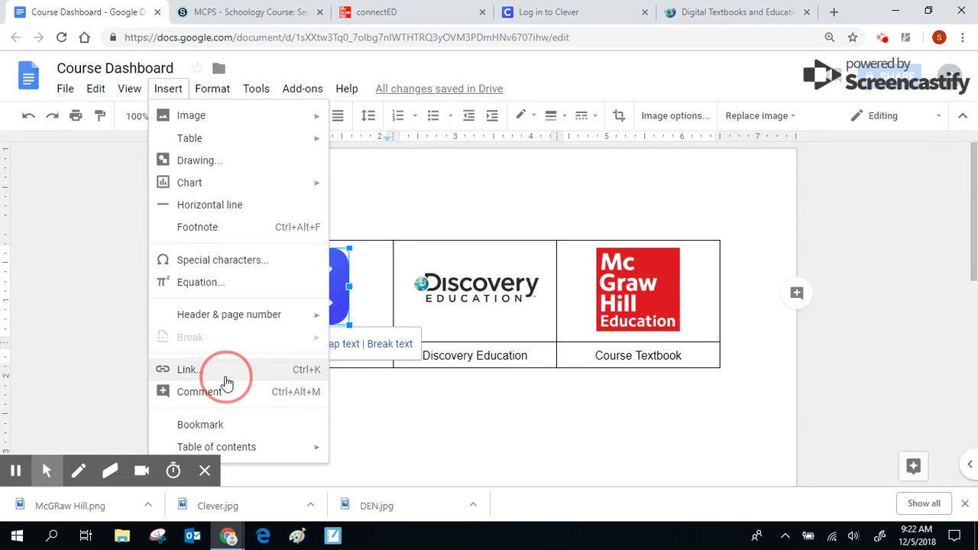
{"action": "key", "text": "ctrl+v"}
{"action": "left_click", "coordinate": [539, 351]}
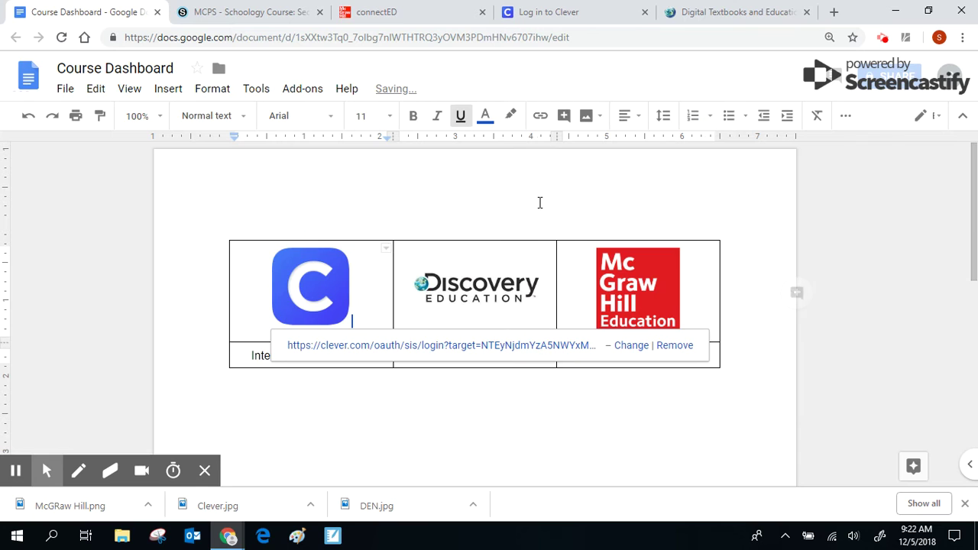
Step: Copy the Discovery Education web address and link the Discovery Education logo to it
{"action": "left_click", "coordinate": [691, 9]}
{"action": "left_click", "coordinate": [631, 37]}
{"action": "key", "text": "ctrl+c"}
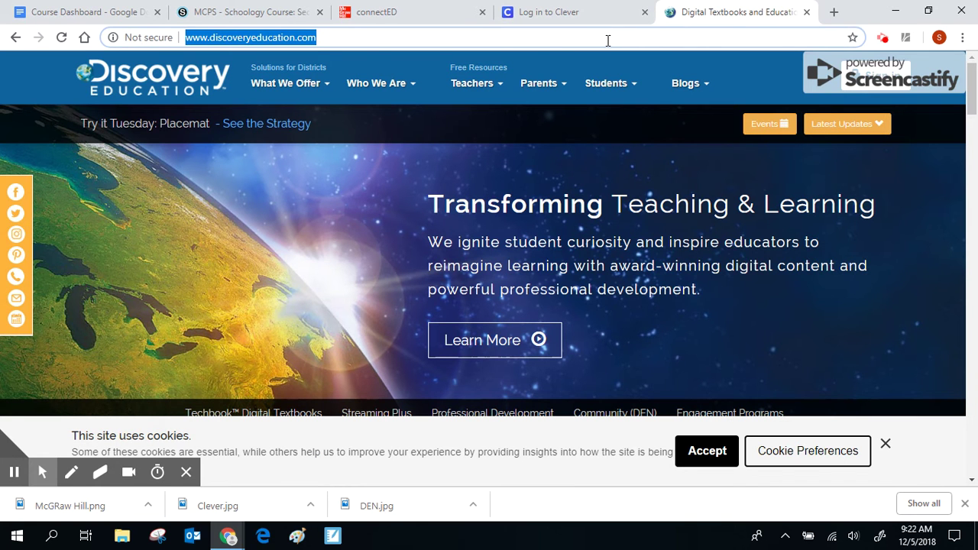
{"action": "left_click", "coordinate": [130, 8]}
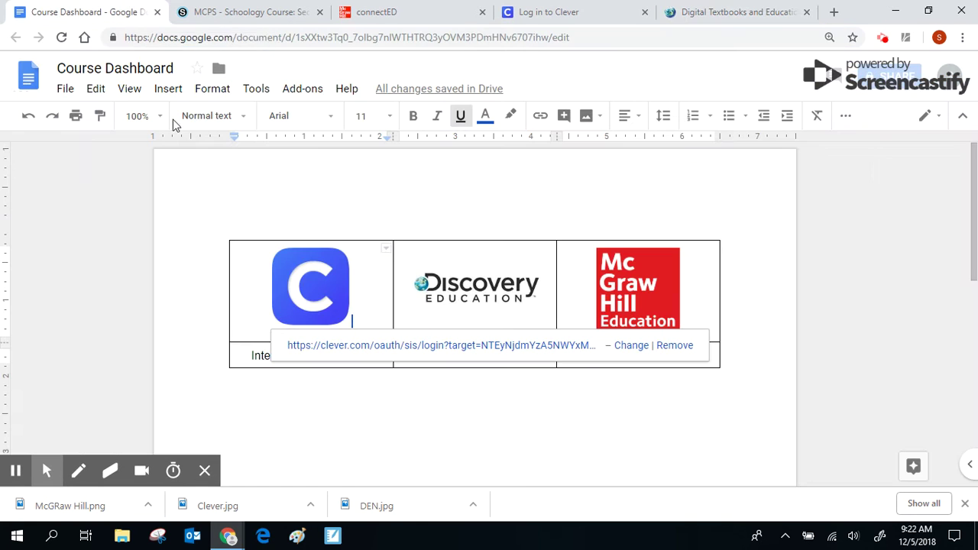
{"action": "left_click", "coordinate": [459, 291]}
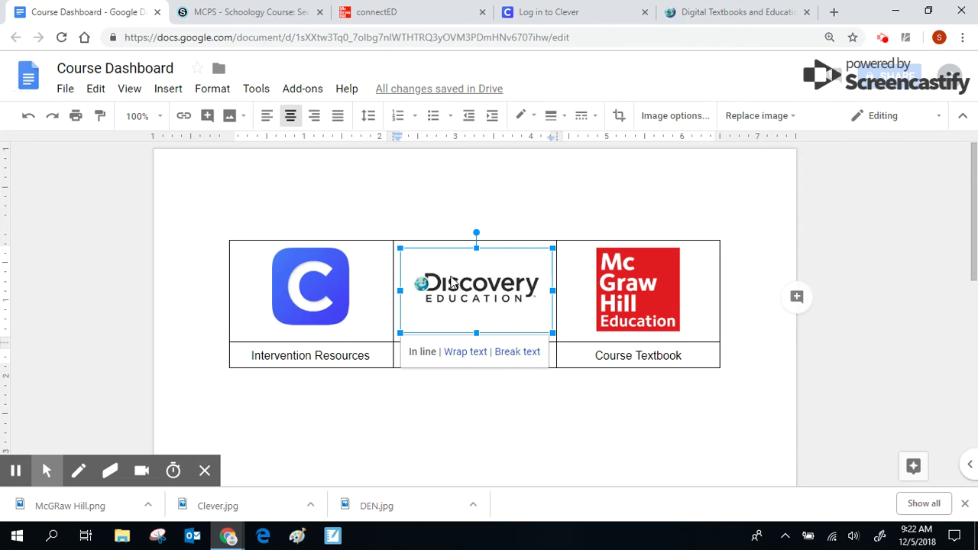
{"action": "right_click", "coordinate": [465, 289]}
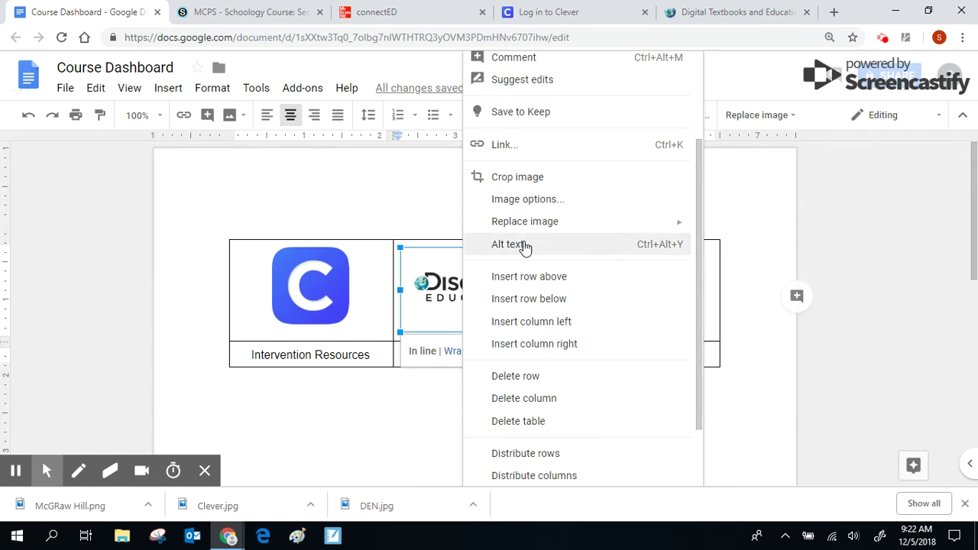
{"action": "left_click", "coordinate": [520, 156]}
{"action": "key", "text": "ctrl+v"}
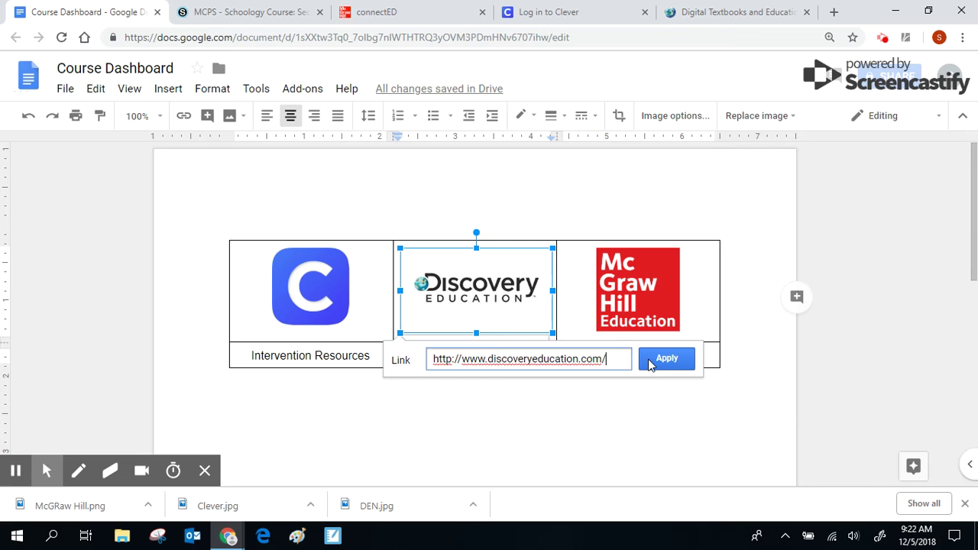
{"action": "key", "text": "Return"}
Step: Link the McGraw Hill logo to the connectED login page and verify the link
{"action": "left_click", "coordinate": [430, 11]}
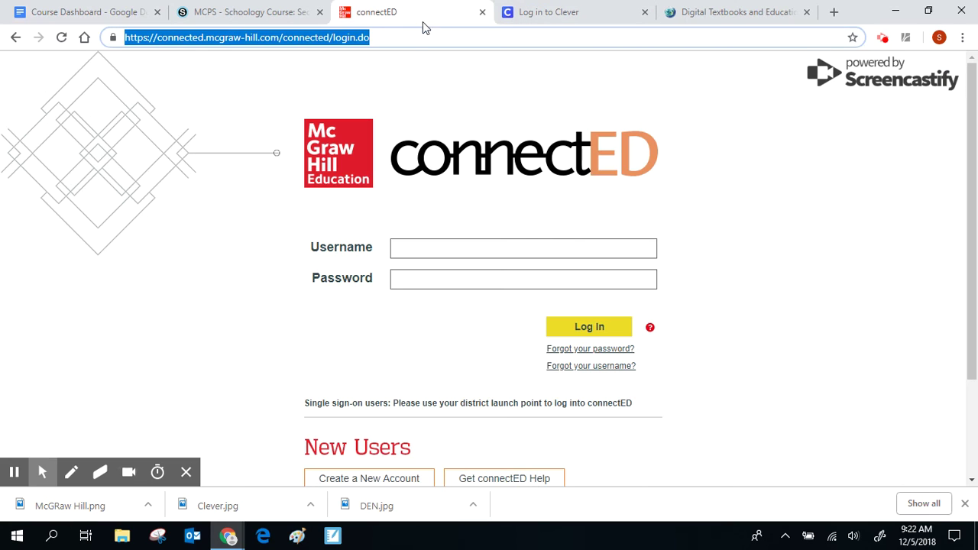
{"action": "left_click", "coordinate": [105, 18]}
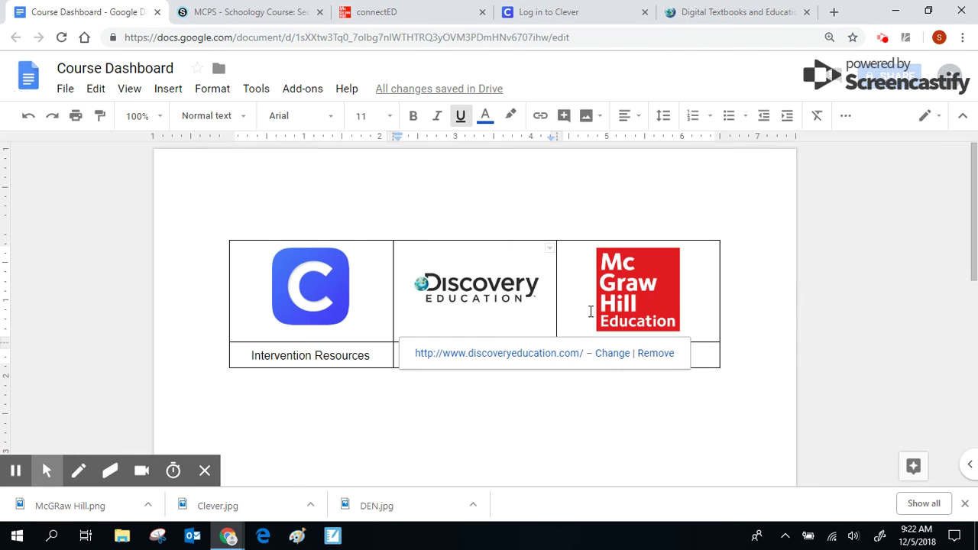
{"action": "left_click", "coordinate": [635, 307]}
{"action": "right_click", "coordinate": [634, 307]}
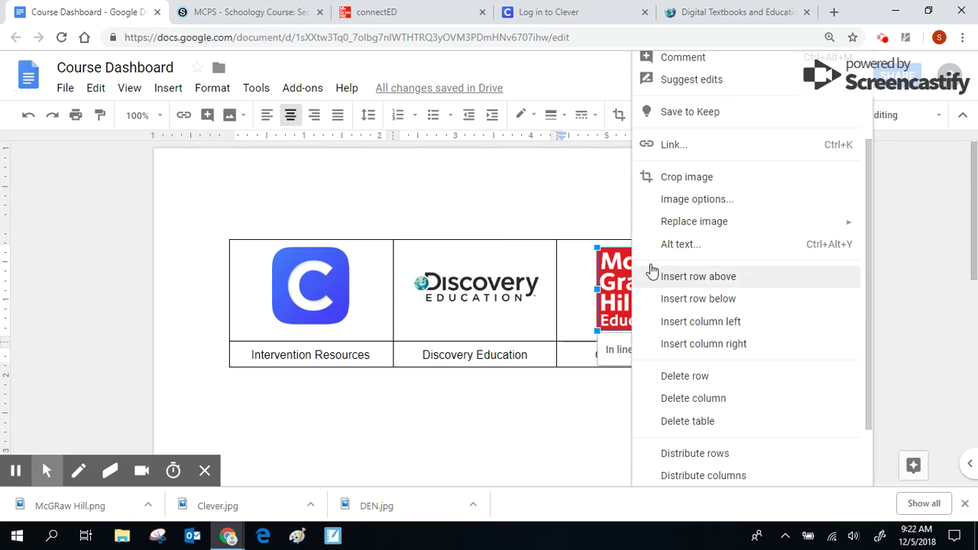
{"action": "left_click", "coordinate": [674, 145]}
{"action": "type", "text": "https://connected.mcgraw-hill.com/connected/login.do"}
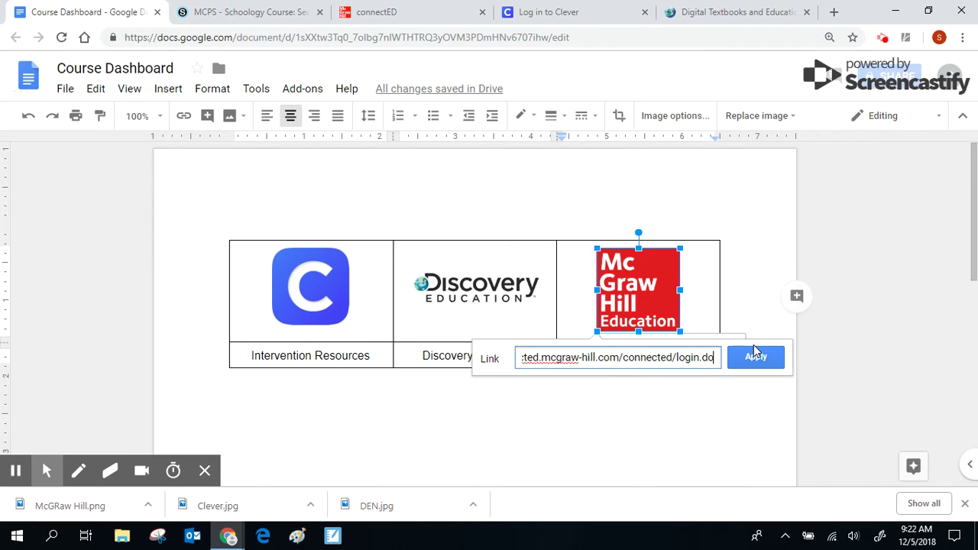
{"action": "left_click", "coordinate": [756, 359]}
{"action": "left_click", "coordinate": [705, 404]}
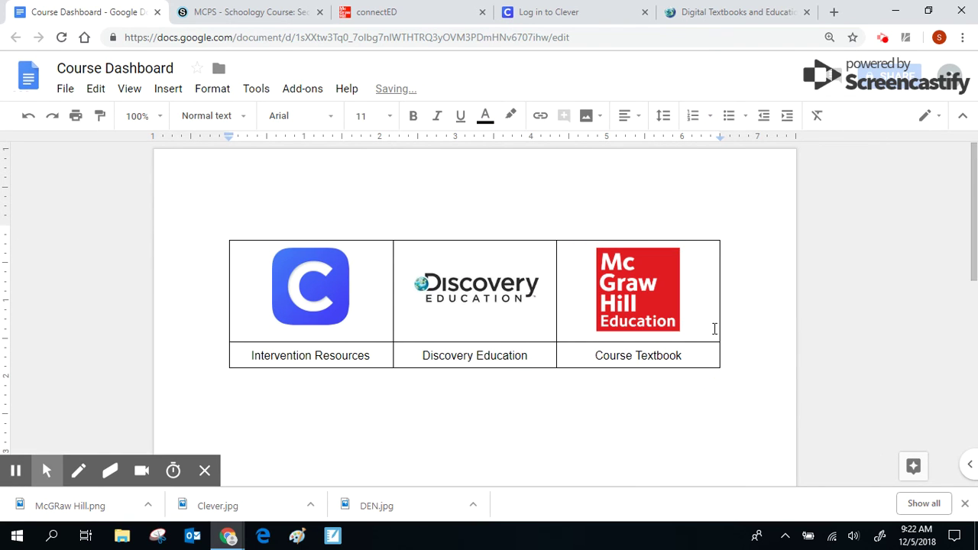
{"action": "left_click", "coordinate": [603, 325]}
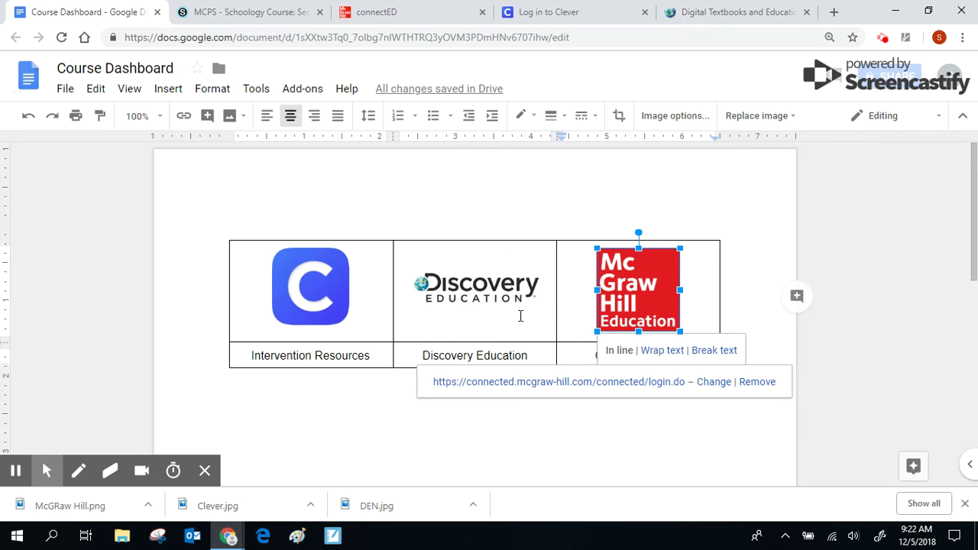
Step: Set the table border to 0 pt in Table properties and select the whole table
{"action": "right_click", "coordinate": [240, 258]}
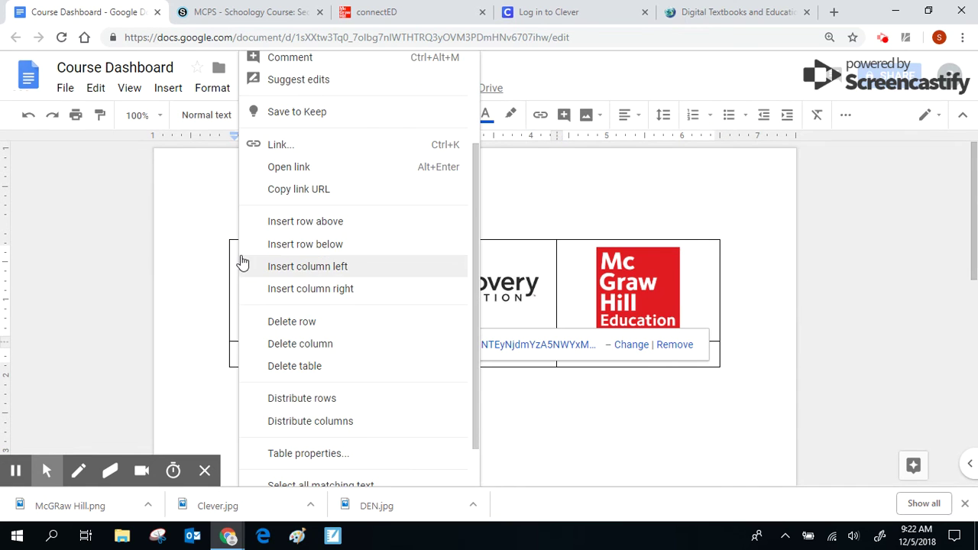
{"action": "left_click", "coordinate": [354, 455]}
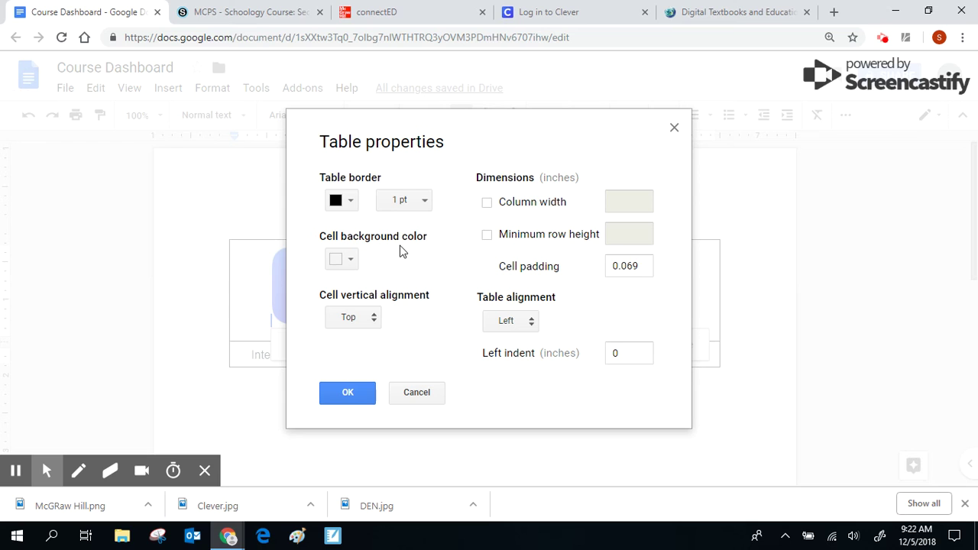
{"action": "left_click", "coordinate": [426, 204]}
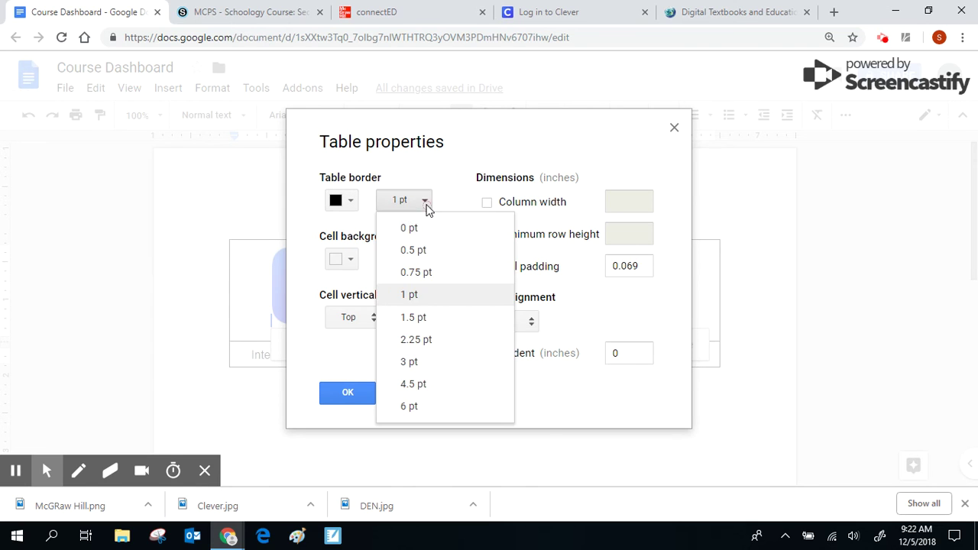
{"action": "left_click", "coordinate": [423, 227]}
{"action": "left_click", "coordinate": [349, 394]}
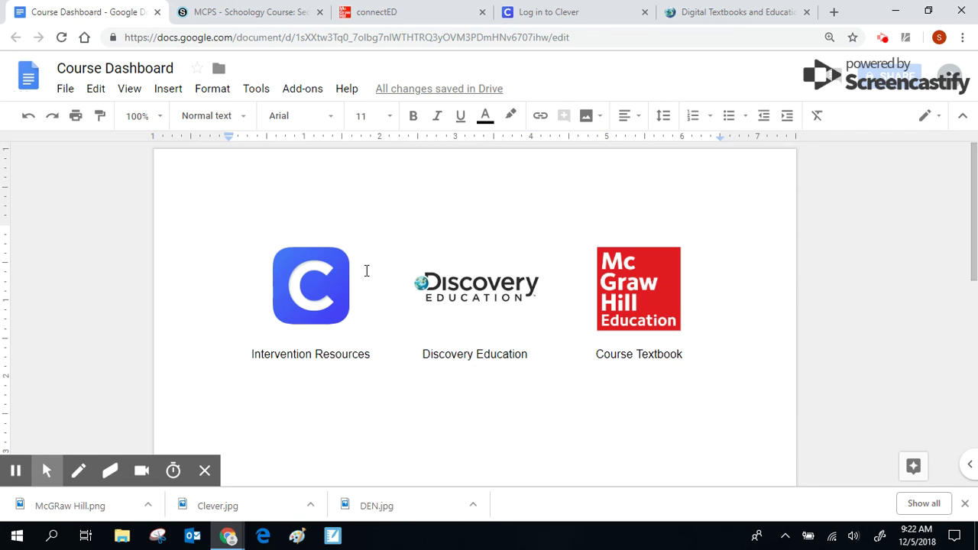
{"action": "key", "text": "ctrl+a"}
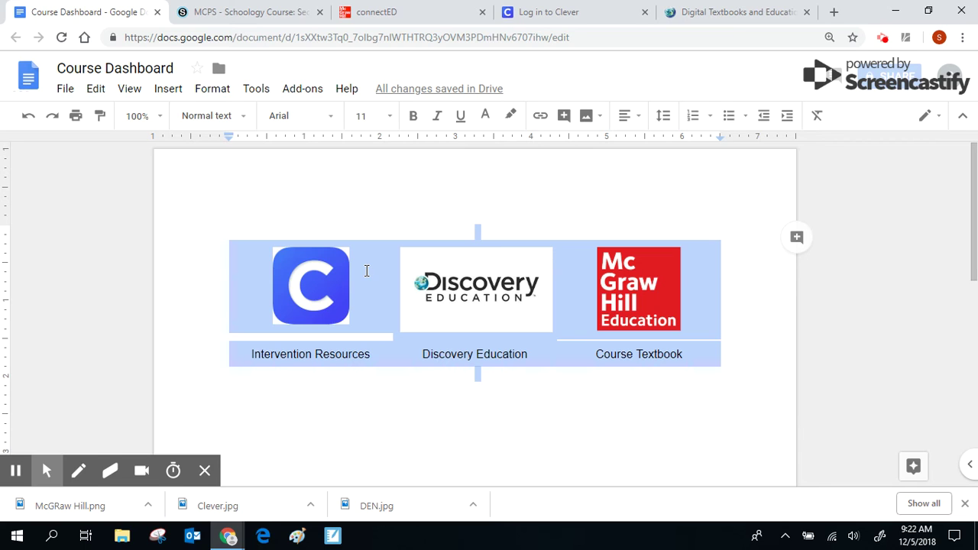
Step: Paste the three-logo table into the Schoology update box and check each pasted logo
{"action": "left_click", "coordinate": [299, 14]}
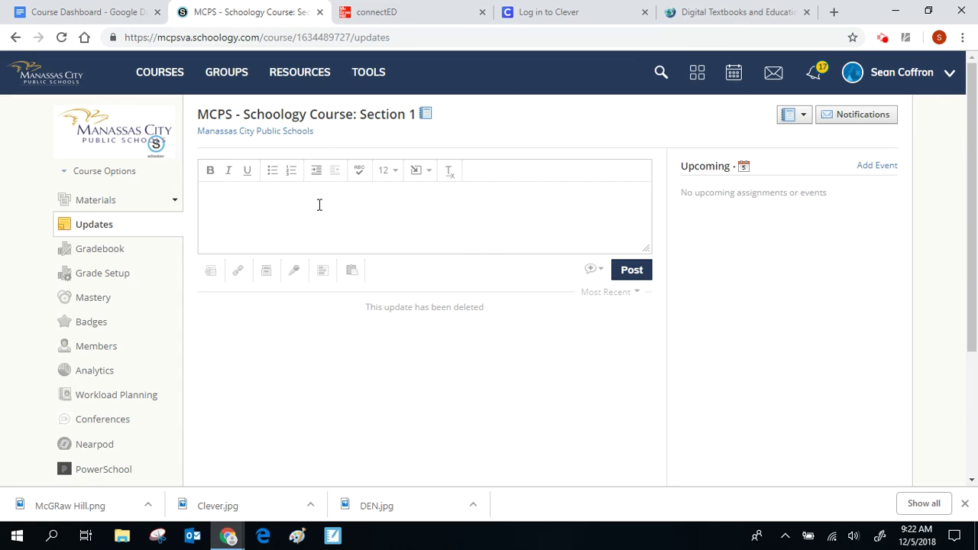
{"action": "key", "text": "ctrl+v"}
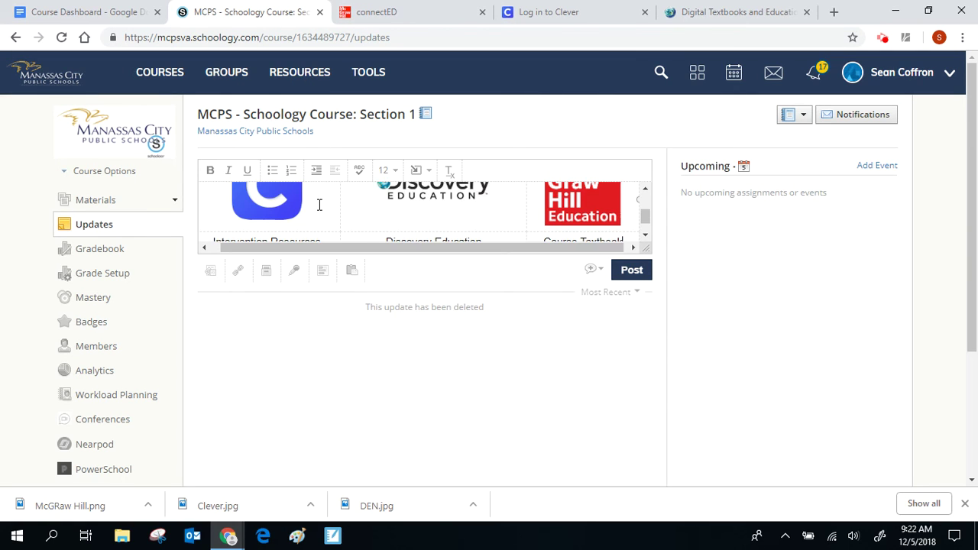
{"action": "scroll", "coordinate": [397, 214], "scroll_direction": "down", "scroll_amount": 2}
{"action": "scroll", "coordinate": [398, 214], "scroll_direction": "up", "scroll_amount": 2}
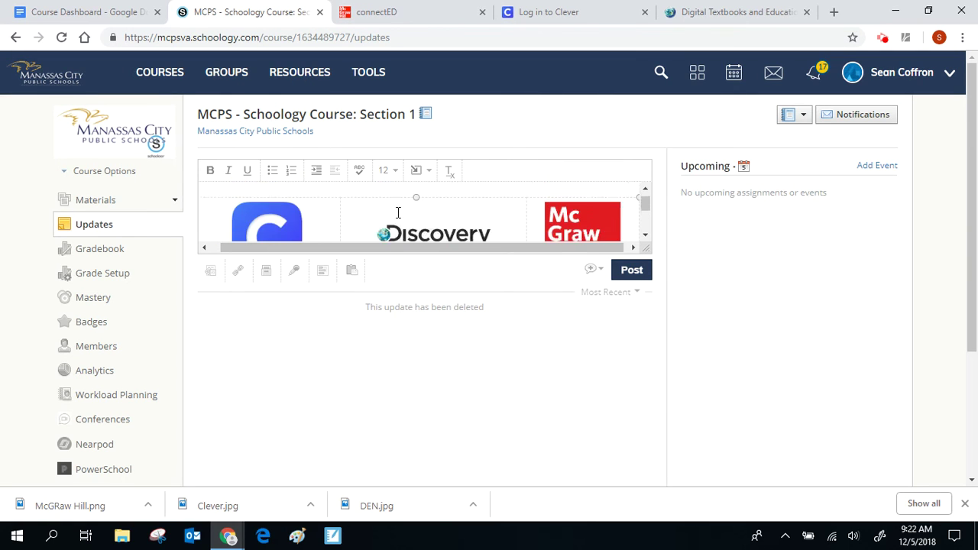
{"action": "scroll", "coordinate": [398, 195], "scroll_direction": "down", "scroll_amount": 2}
{"action": "scroll", "coordinate": [396, 200], "scroll_direction": "up", "scroll_amount": 2}
{"action": "scroll", "coordinate": [395, 200], "scroll_direction": "up", "scroll_amount": 1}
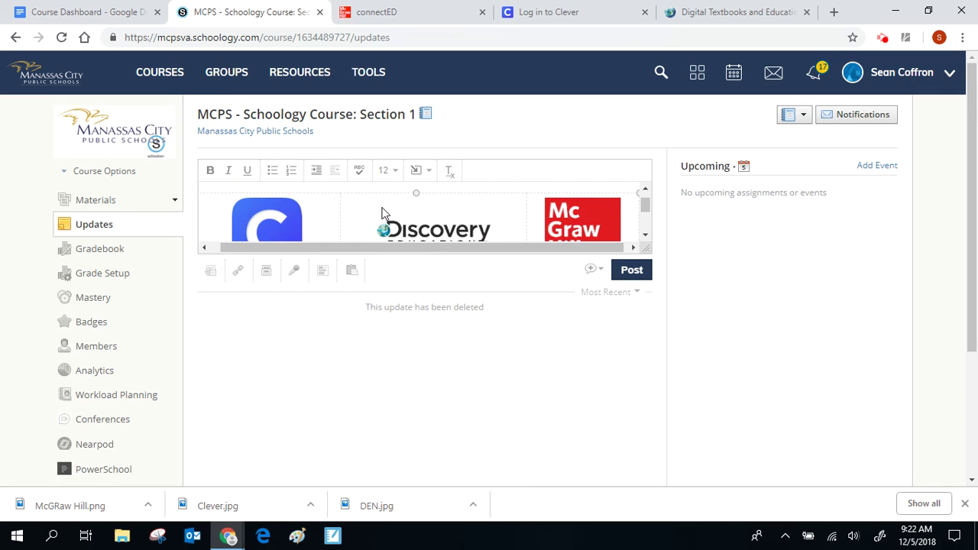
{"action": "left_click", "coordinate": [286, 216]}
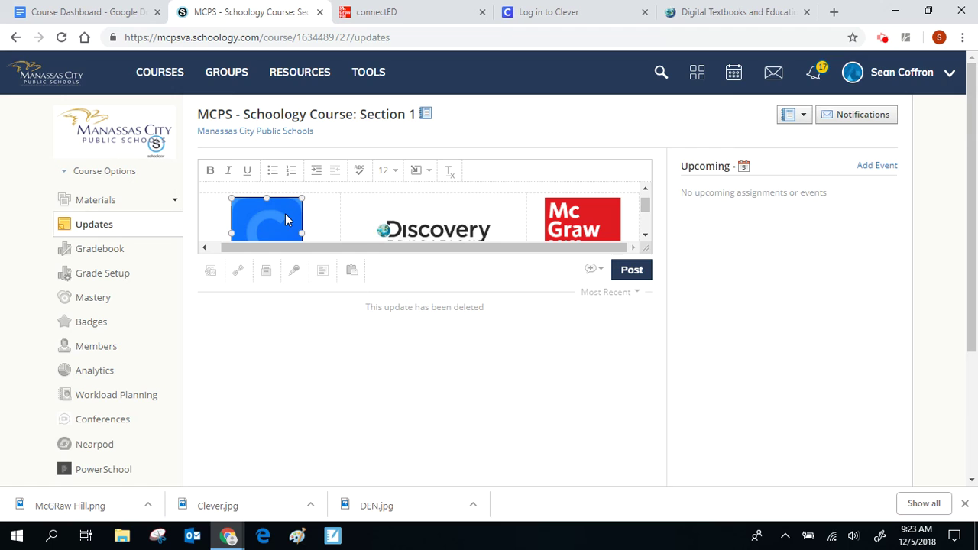
{"action": "left_click", "coordinate": [411, 226]}
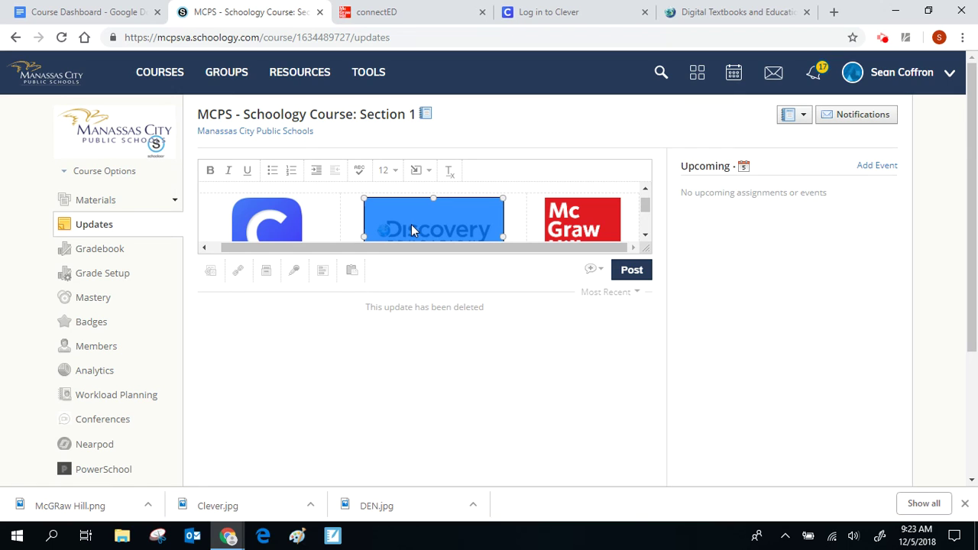
{"action": "left_click", "coordinate": [562, 228]}
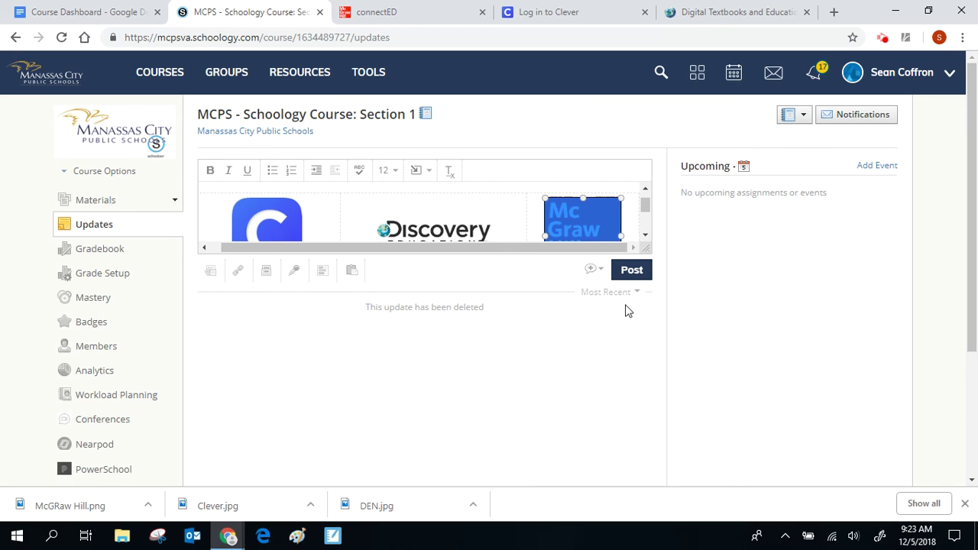
Step: Post the logo table as a course announcement and view it on the Materials page
{"action": "left_click", "coordinate": [600, 272]}
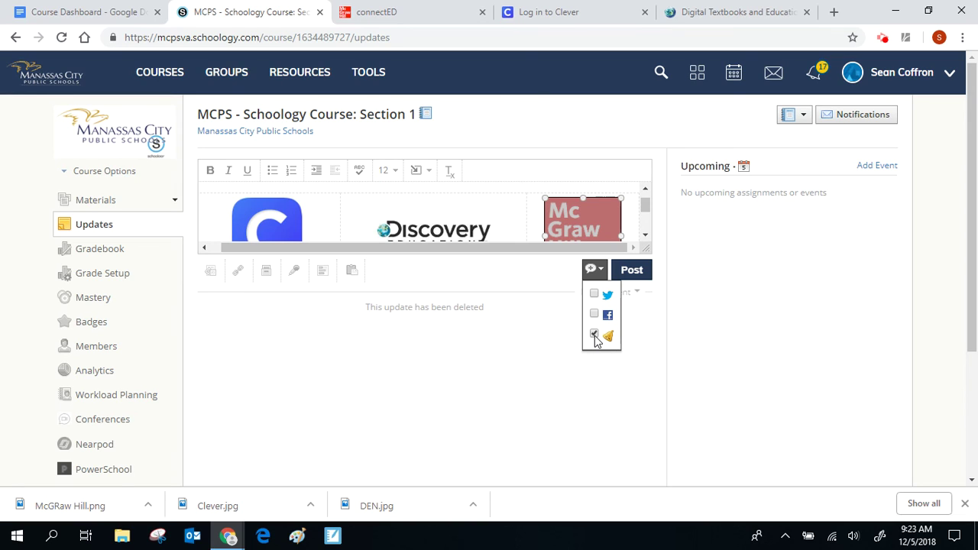
{"action": "left_click", "coordinate": [635, 272]}
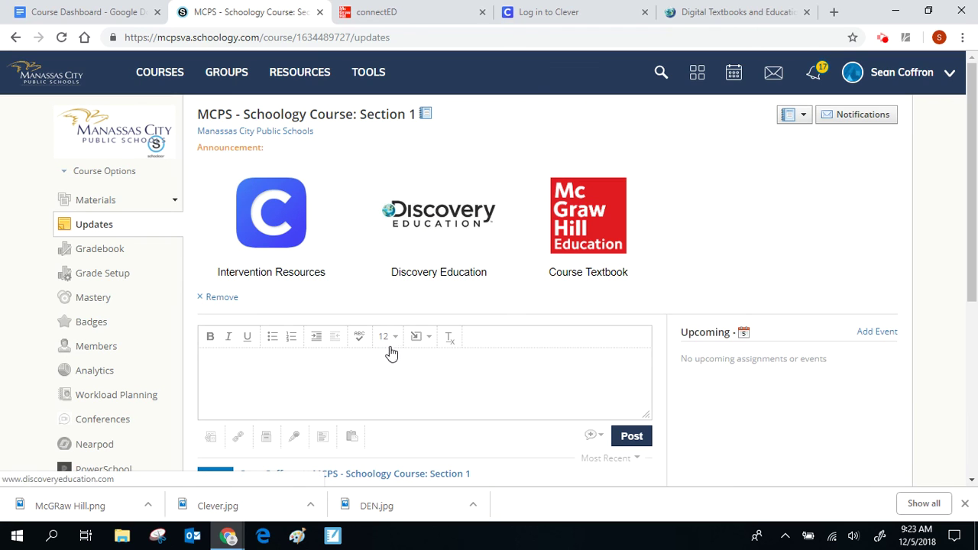
{"action": "left_click", "coordinate": [103, 201]}
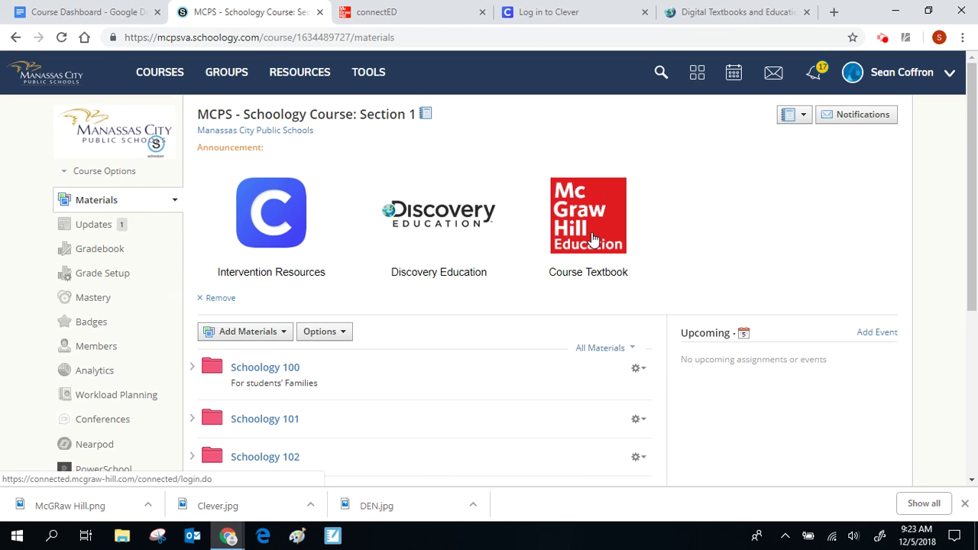
{"action": "left_click", "coordinate": [885, 39]}
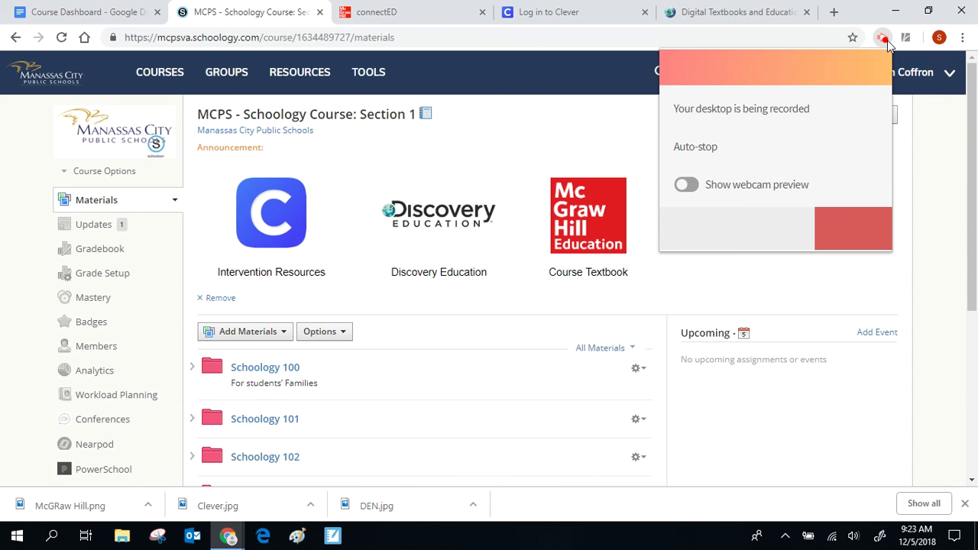